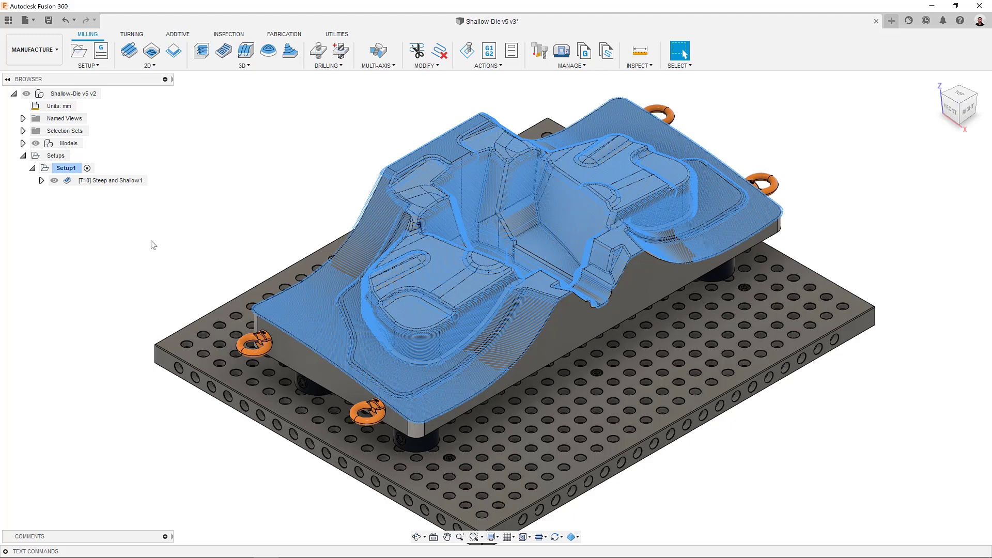
- Start a Delete Passes edit and window-select passes along the toolpath's right edge
left_click(439, 51)
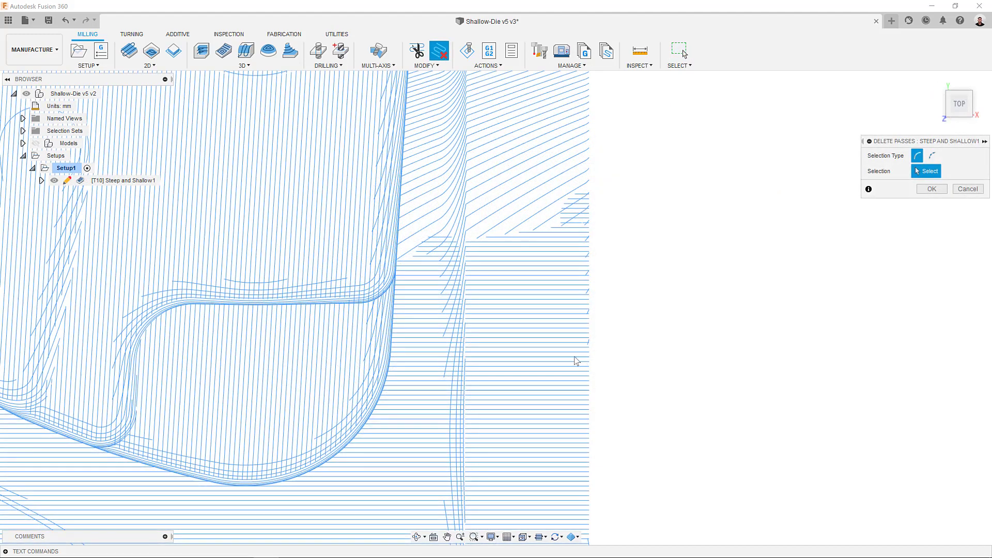
left_click_drag(575, 357, 607, 233)
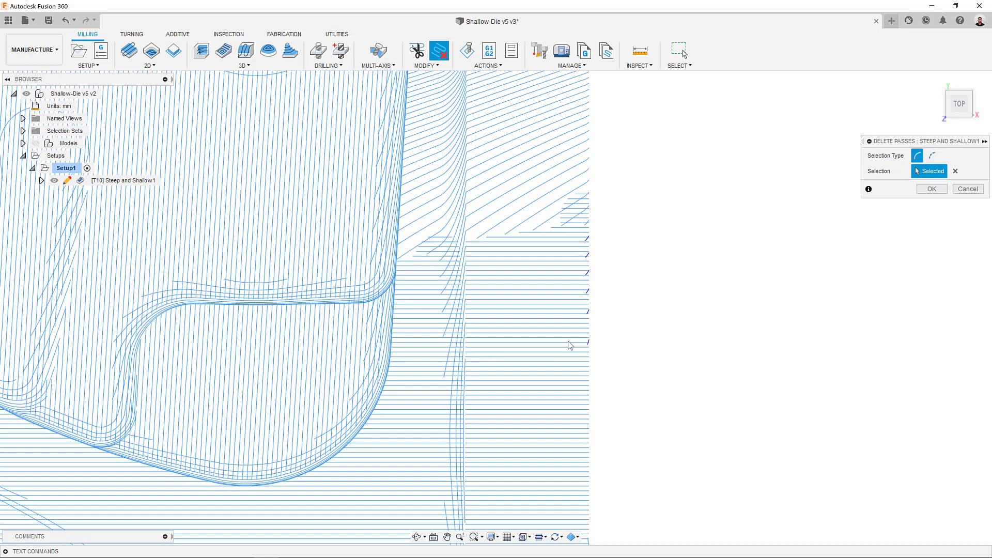
scroll(579, 352, "up", 2)
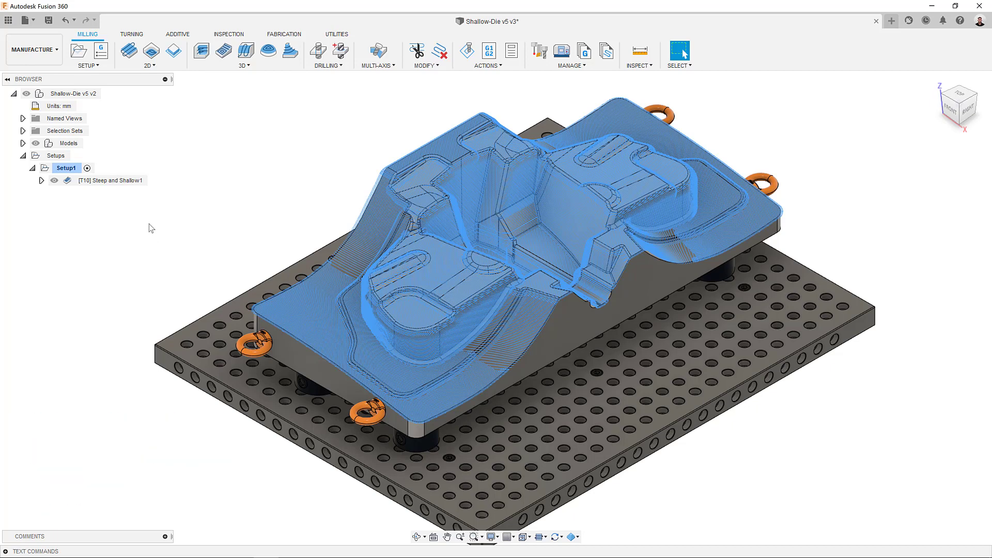
- Reopen Delete Passes on Steep and Shallow1 and cycle the Selection Type back to the first option
left_click(129, 181)
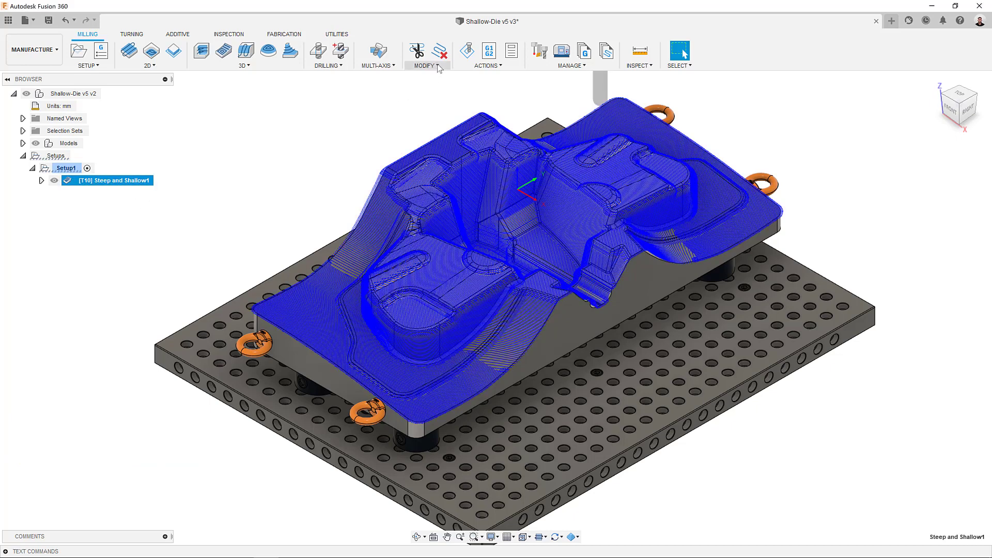
left_click(426, 66)
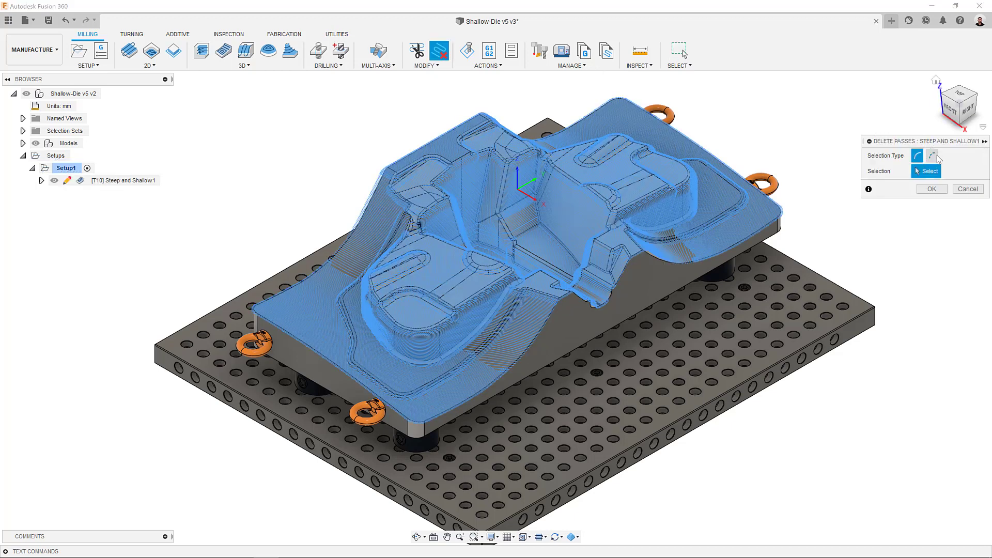
left_click(933, 156)
left_click(918, 156)
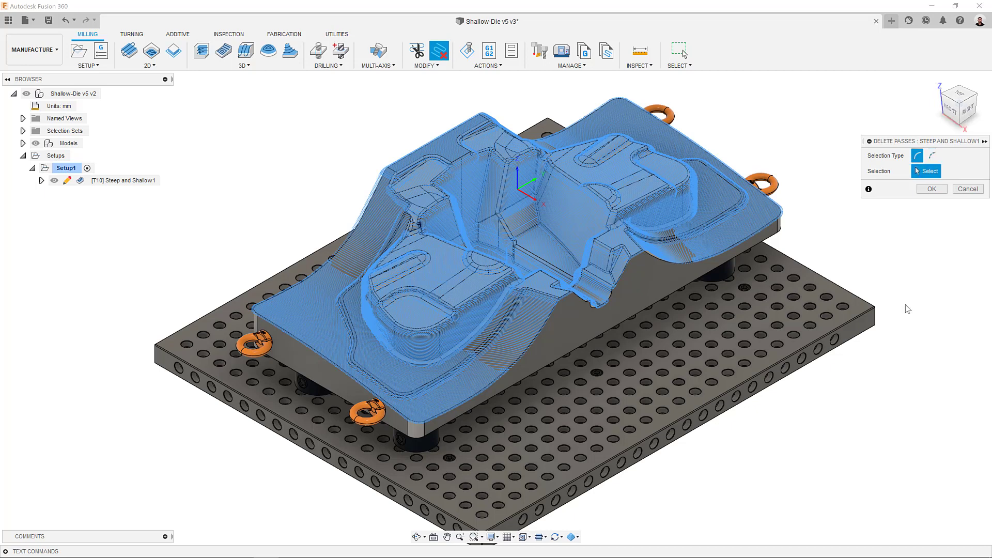
- Hide the die model, pick two toolpath passes, then clear the selection
left_click(35, 145)
scroll(563, 343, "up", 10)
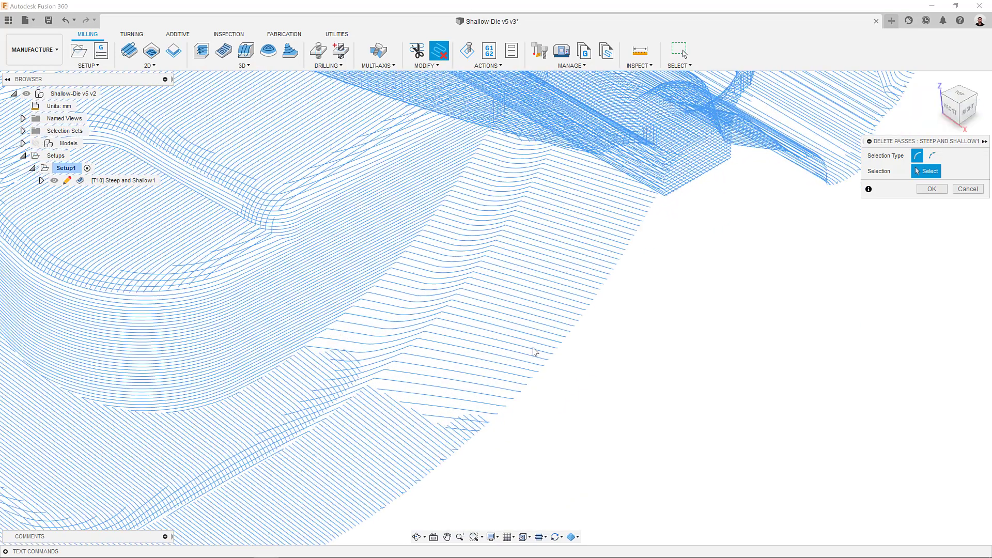
left_click(539, 344)
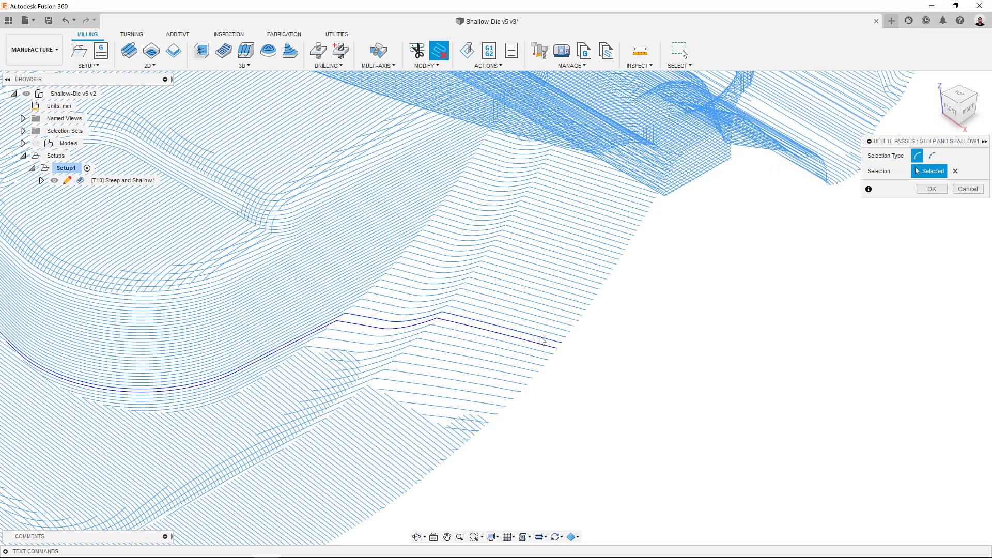
left_click(543, 326)
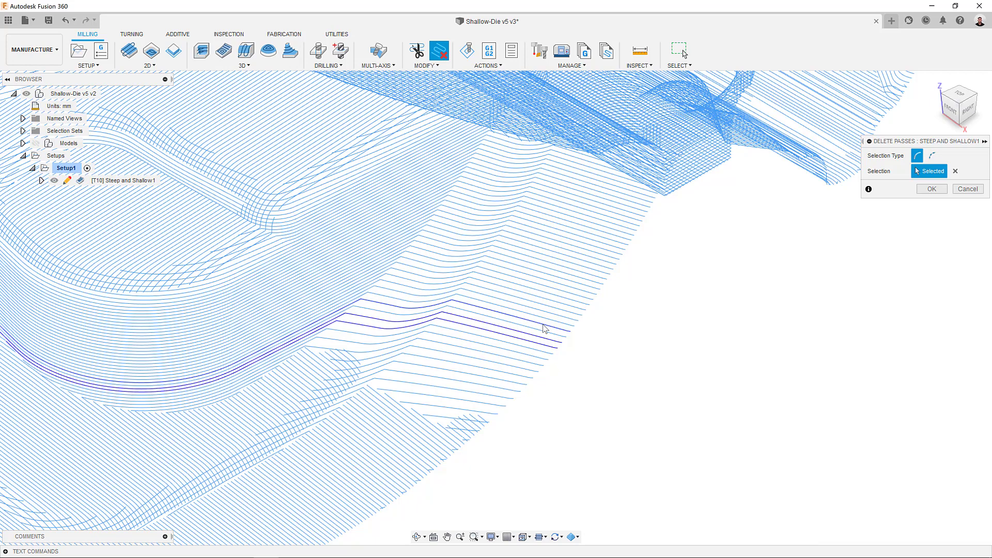
left_click(955, 172)
- In Top view, window-select the right-side passes, clear them, then reselect the right-edge passes
left_click(959, 94)
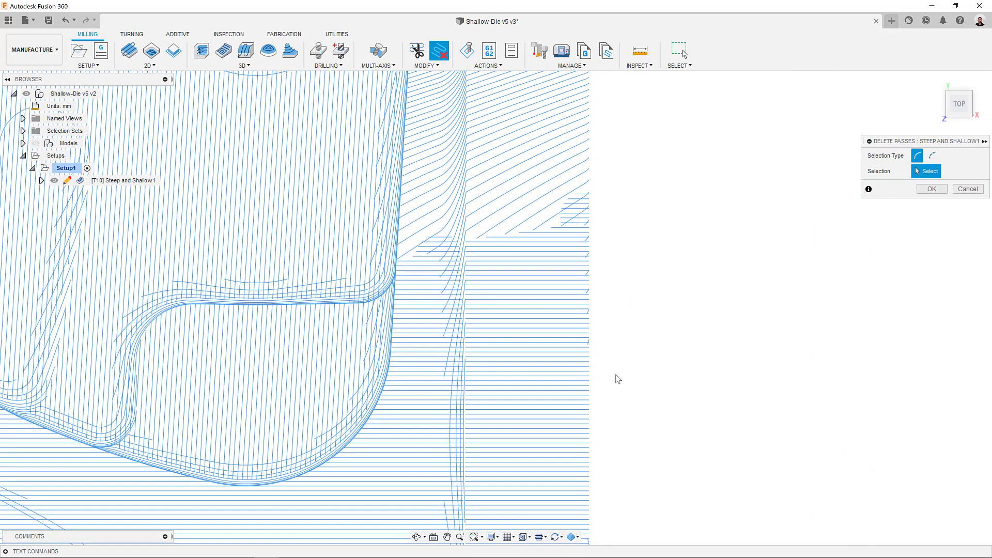
left_click_drag(594, 373, 566, 168)
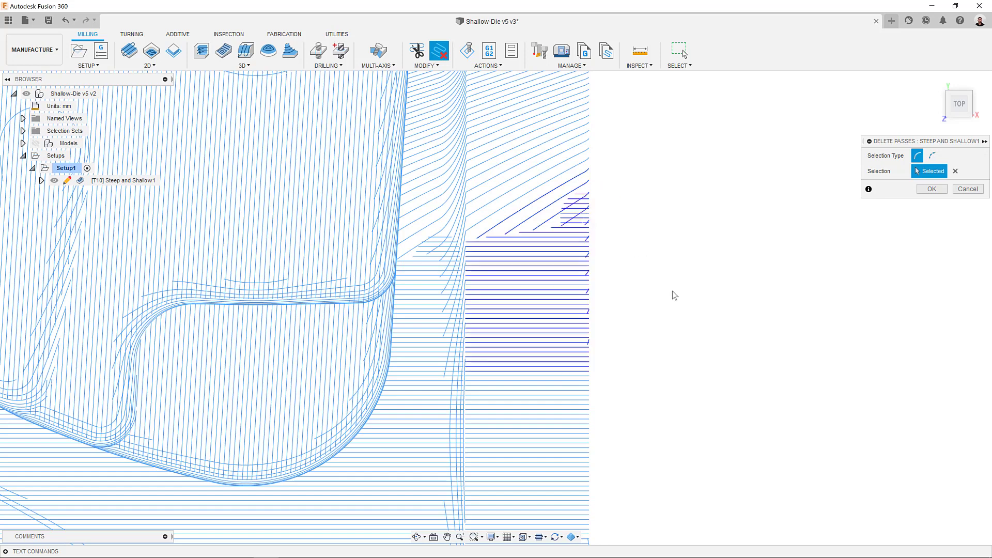
left_click(955, 171)
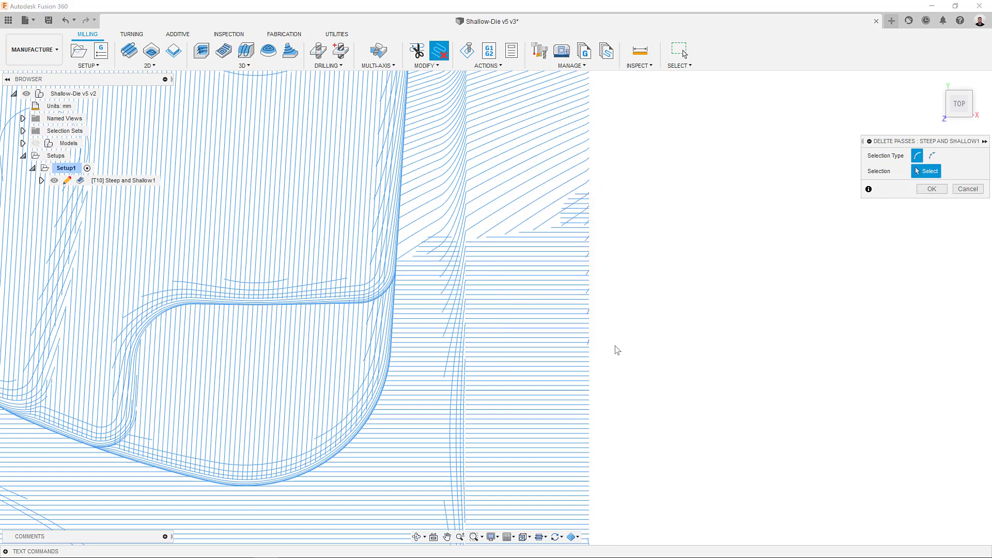
left_click_drag(575, 358, 612, 344)
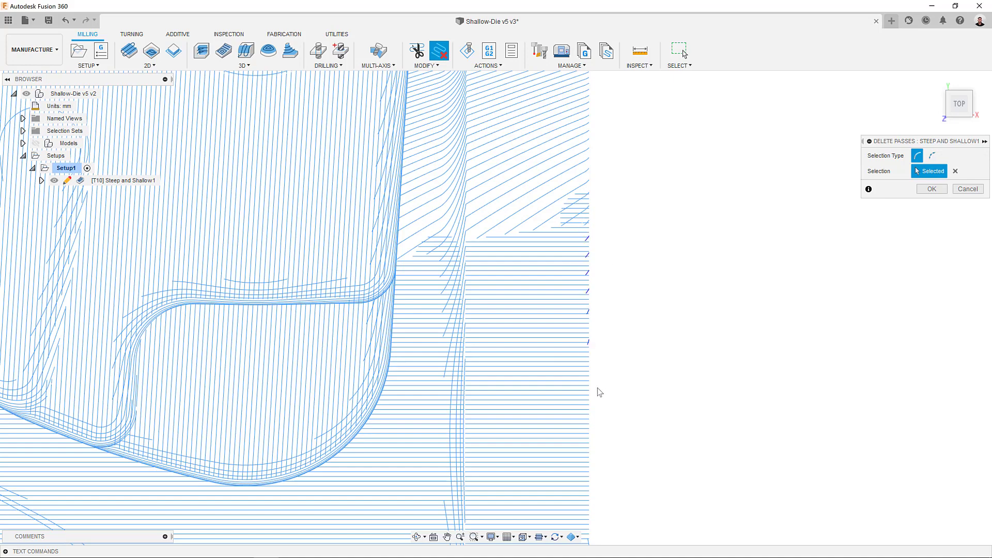
scroll(603, 356, "up", 2)
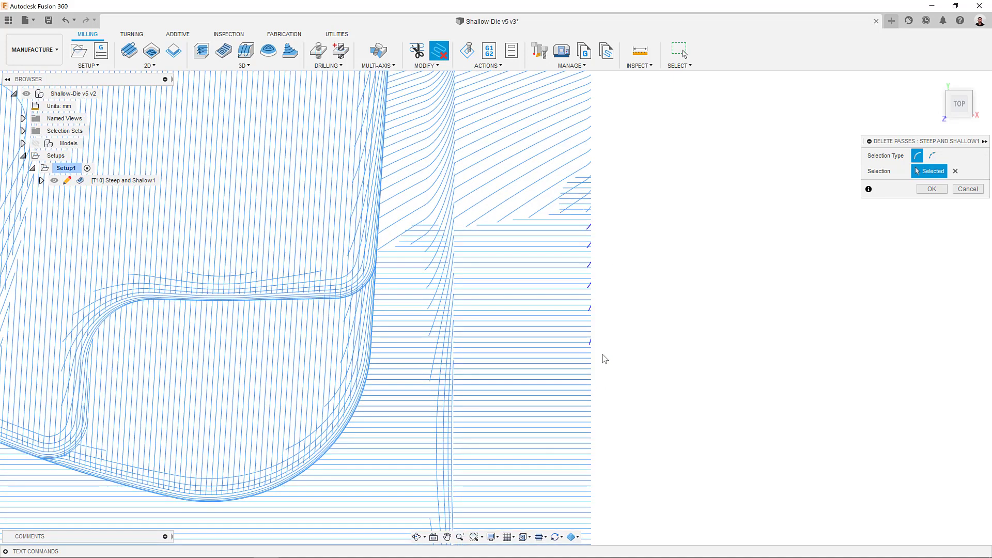
key("ctrl")
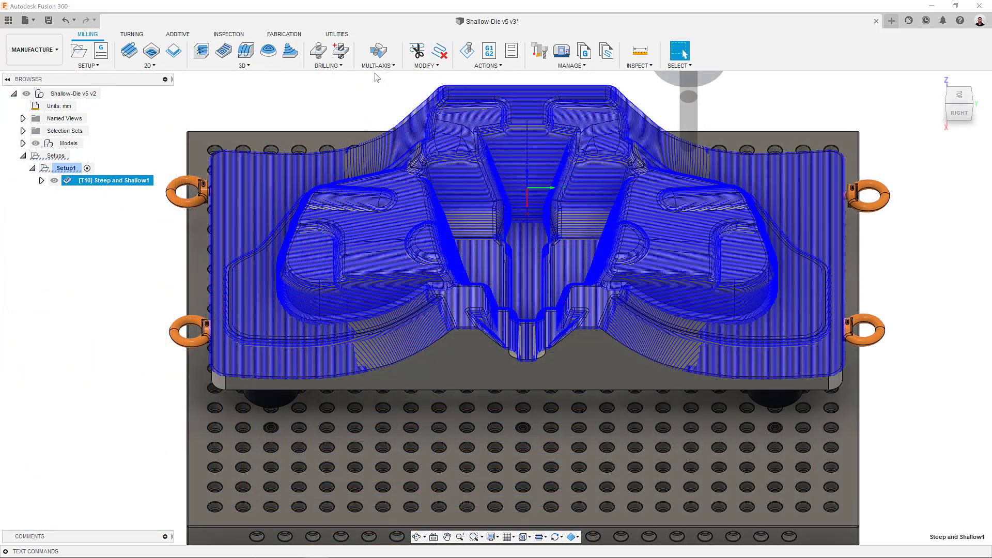
- Start Delete Passes, pick a few passes near the die's lower left, then clear them
left_click(427, 66)
scroll(310, 217, "up", 5)
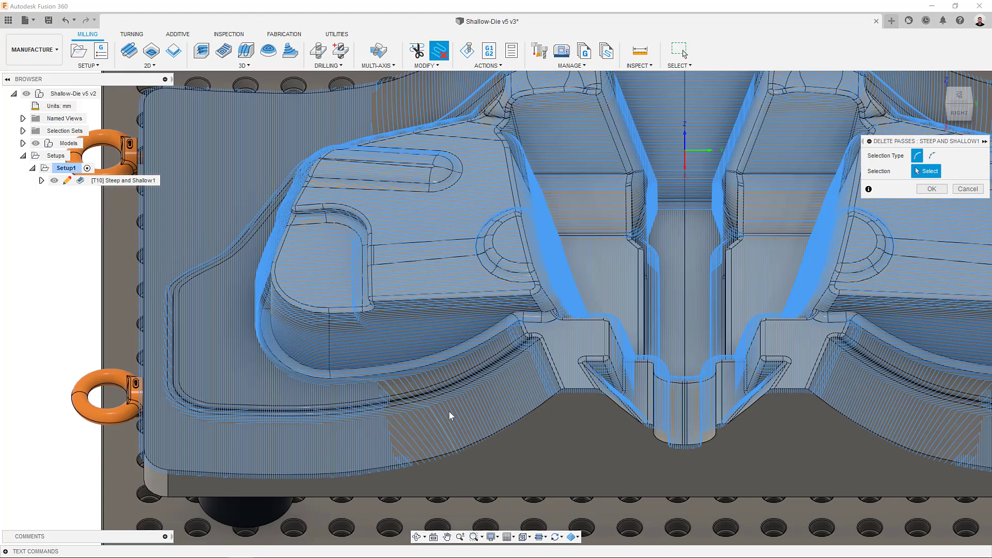
left_click(460, 420)
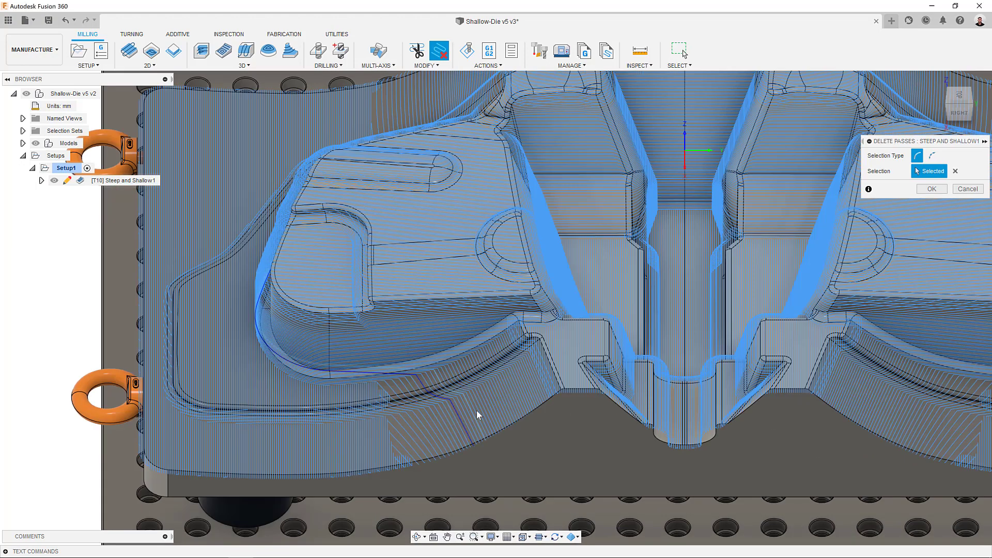
left_click(502, 403)
left_click(507, 401)
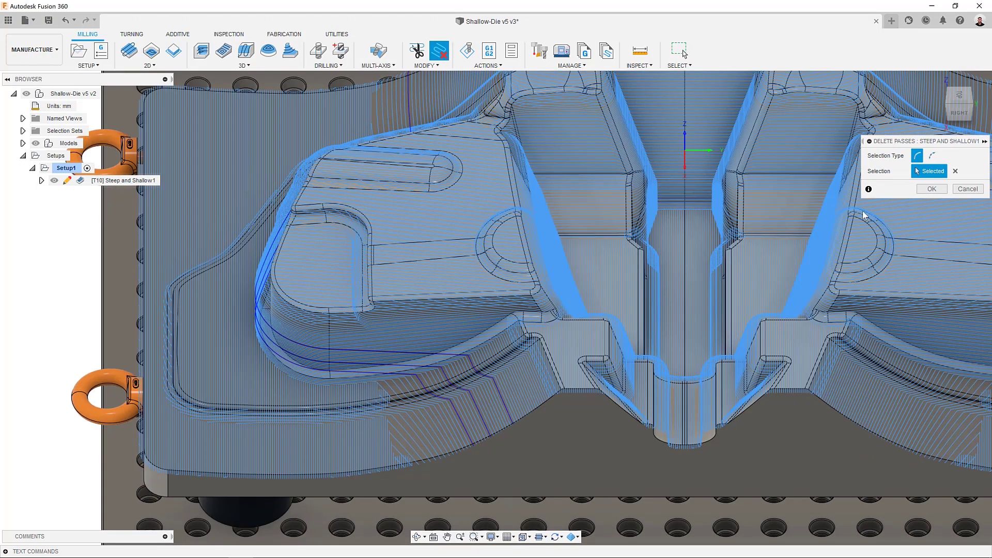
left_click(956, 171)
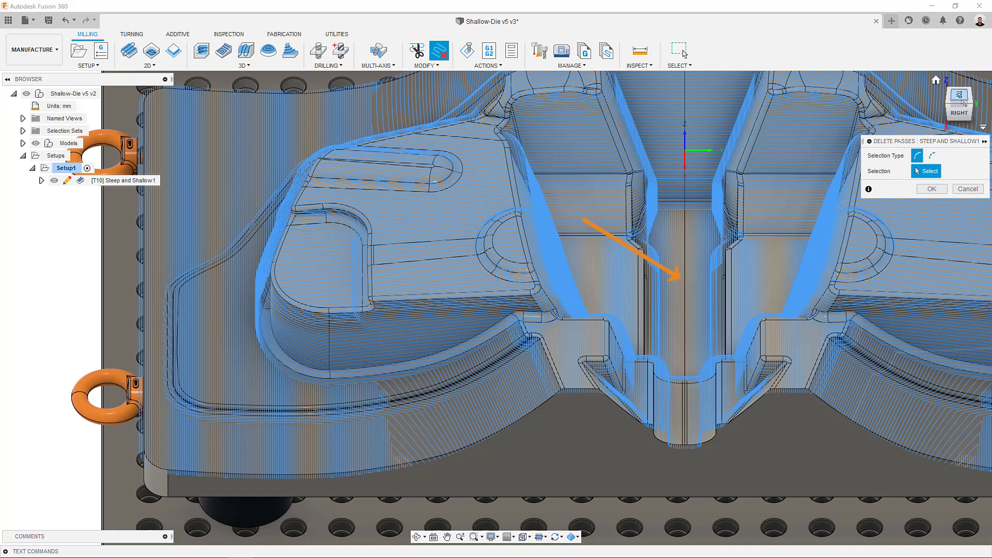
- In Top view with models hidden, crossing-select the central channel passes and apply the deletion
left_click(960, 98)
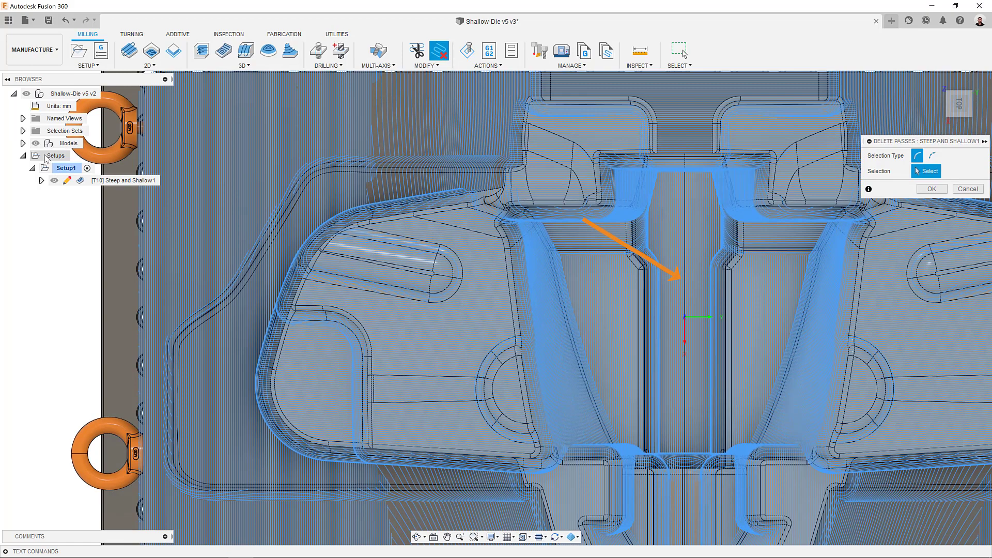
left_click(36, 143)
scroll(729, 257, "up", 5)
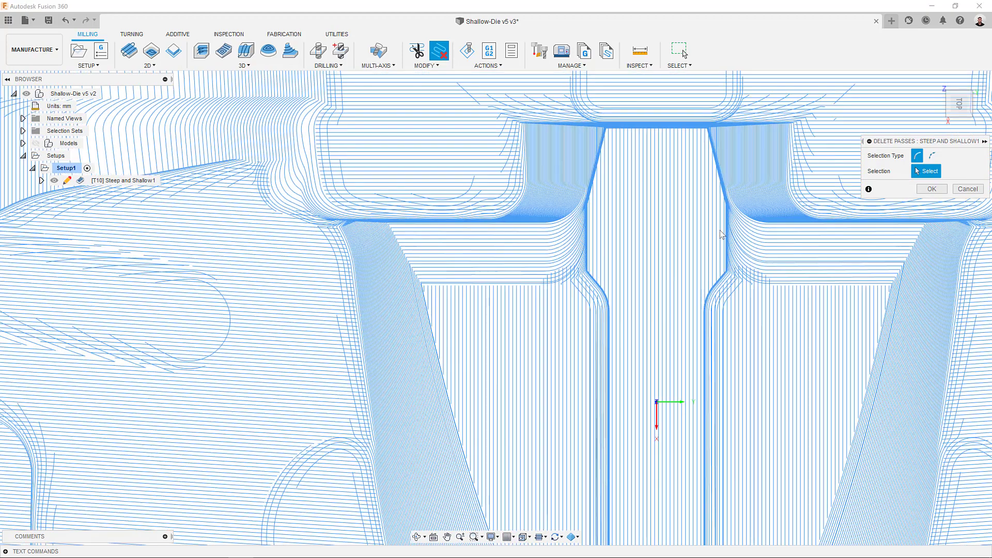
scroll(733, 263, "up", 2)
left_click_drag(733, 267, 340, 257)
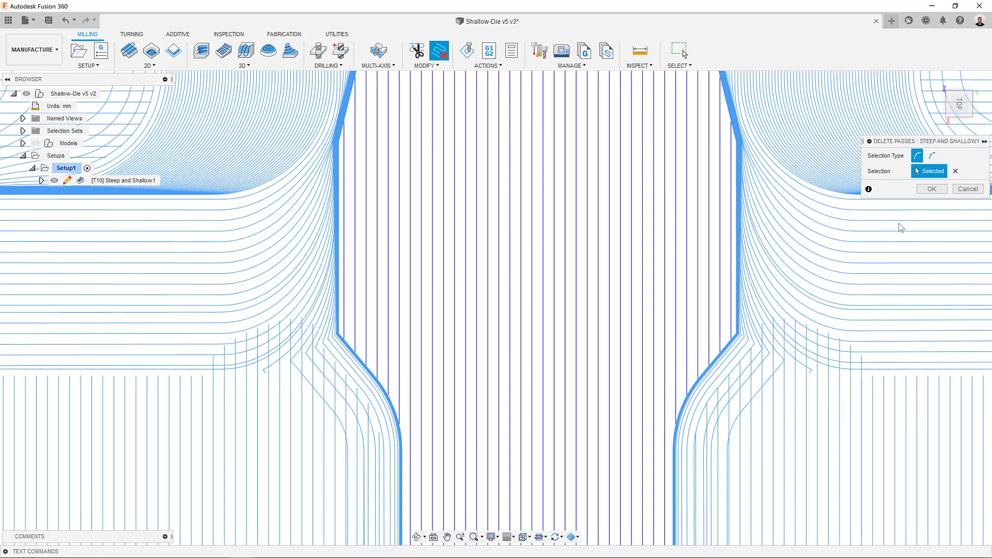
left_click(932, 189)
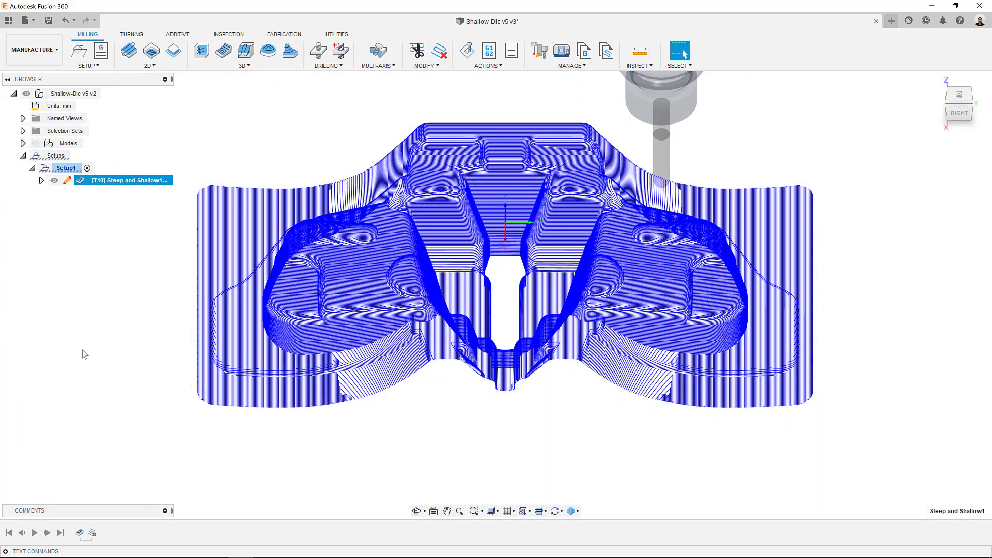
- Hide the die model and switch the Delete Passes selection to toolpath passes
left_click(35, 144)
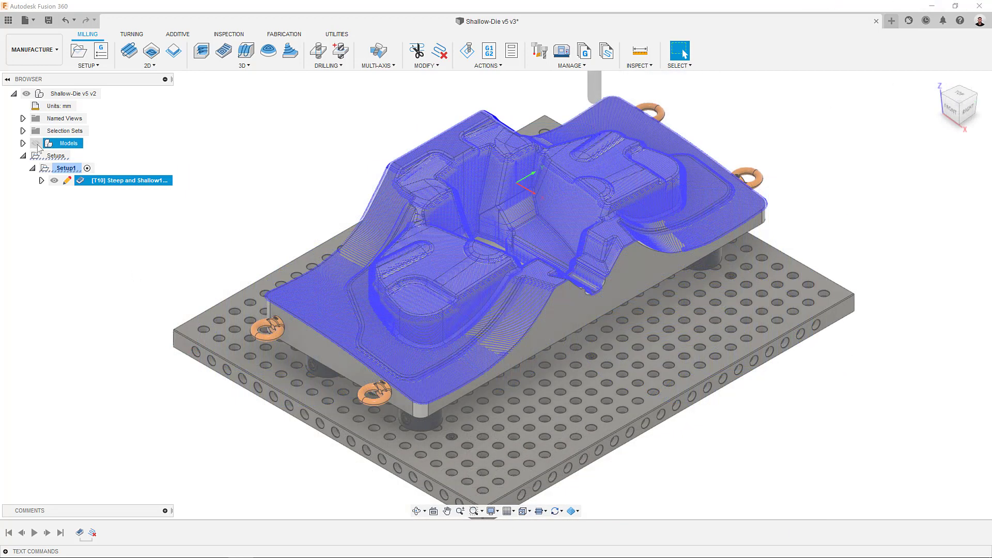
left_click(36, 145)
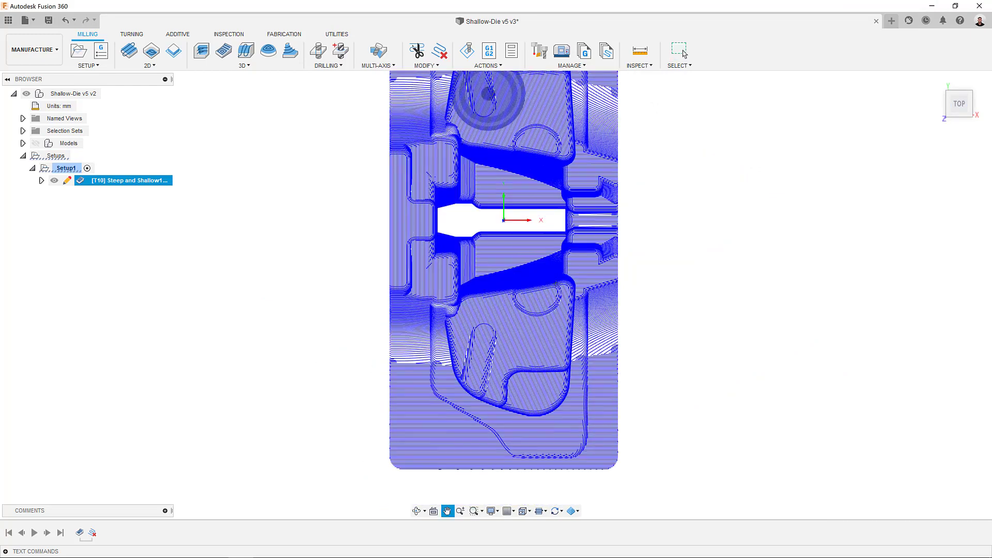
left_click(681, 51)
scroll(579, 377, "up", 10)
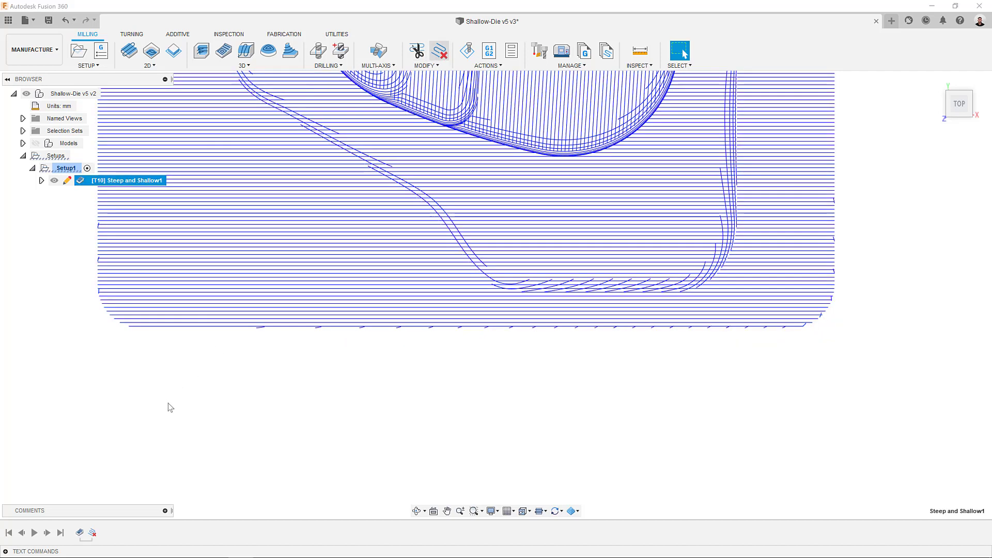
- Window-select the stray passes along the bottom, right and left edges
left_click_drag(225, 355, 833, 313)
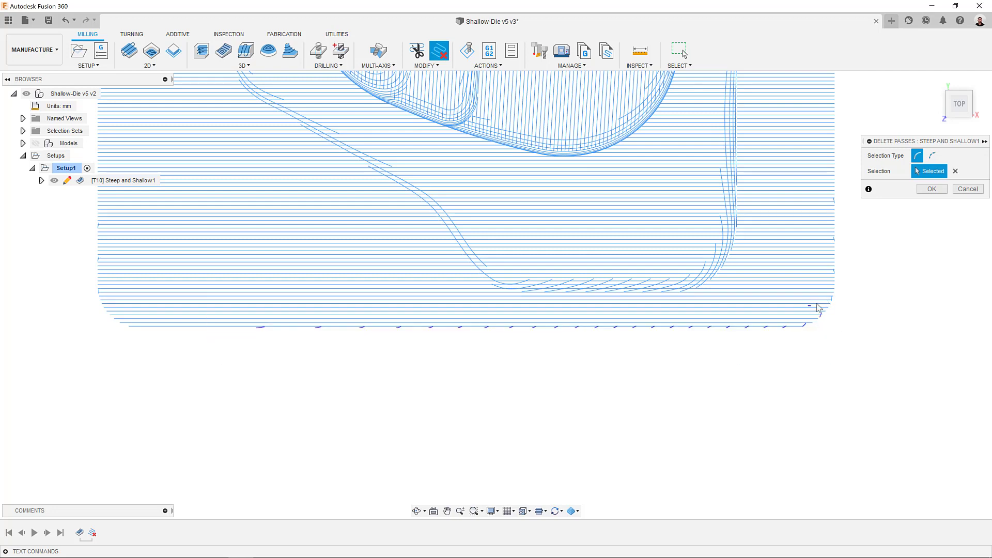
left_click_drag(808, 305, 846, 201)
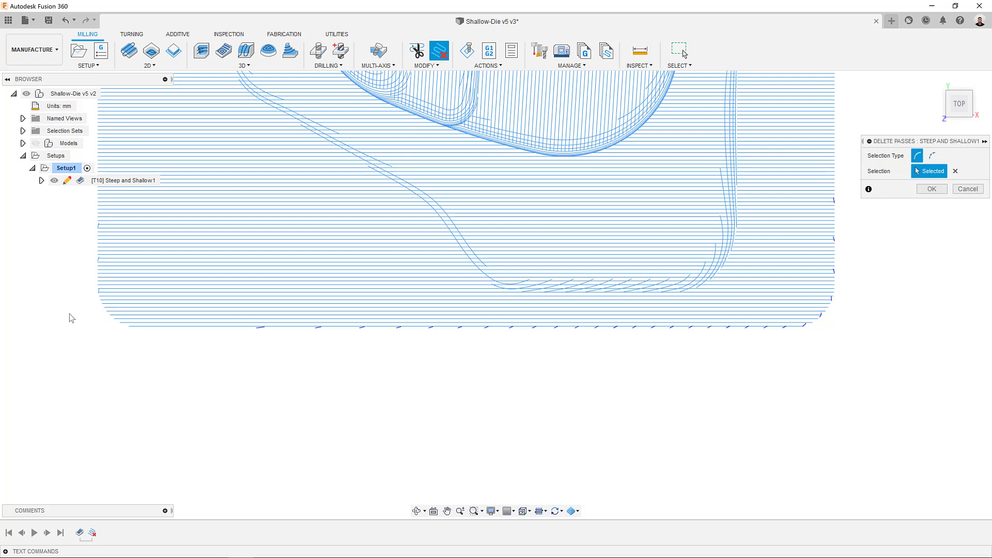
left_click_drag(65, 312, 124, 222)
- Apply the edge-pass deletion and bring up the options for the latest Delete Passes timeline item
left_click(930, 190)
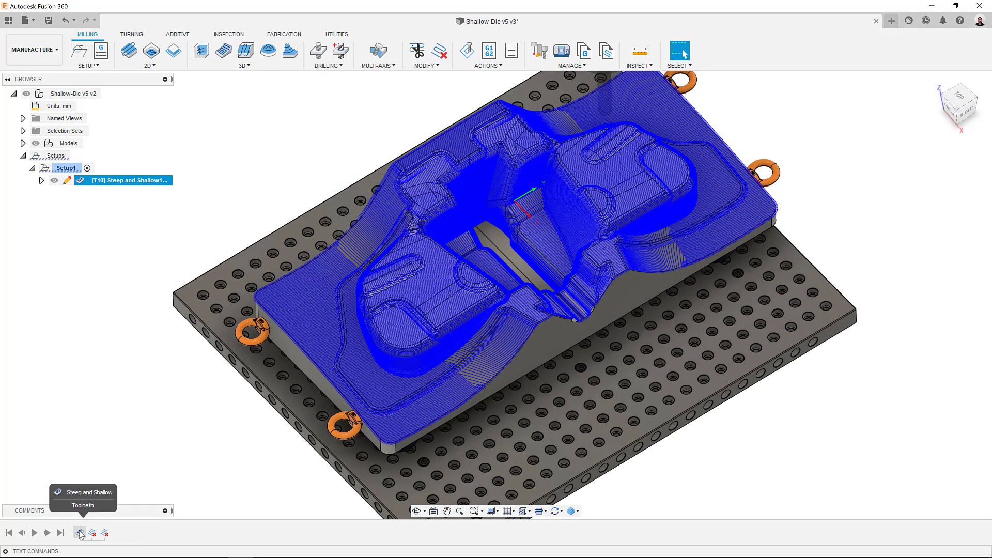
left_click(80, 534)
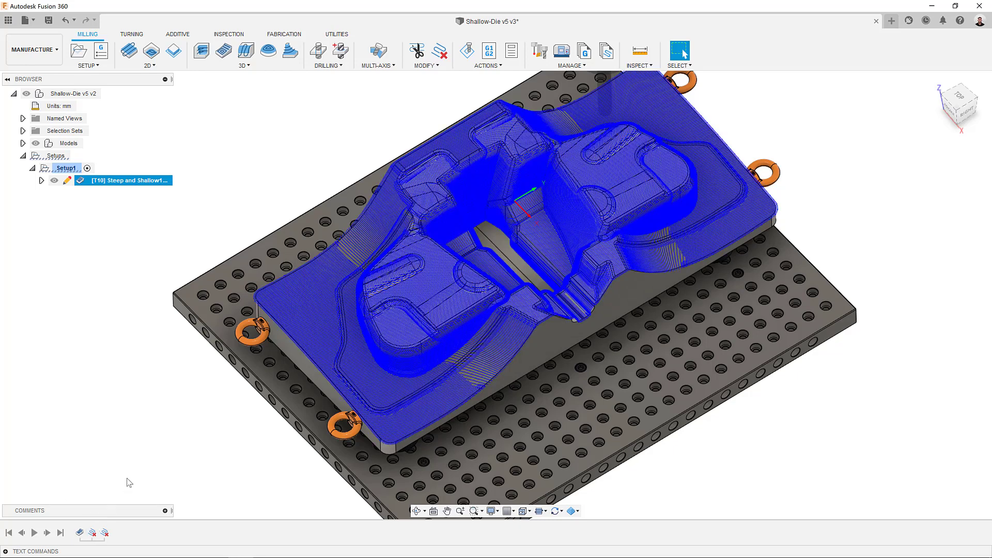
right_click(105, 532)
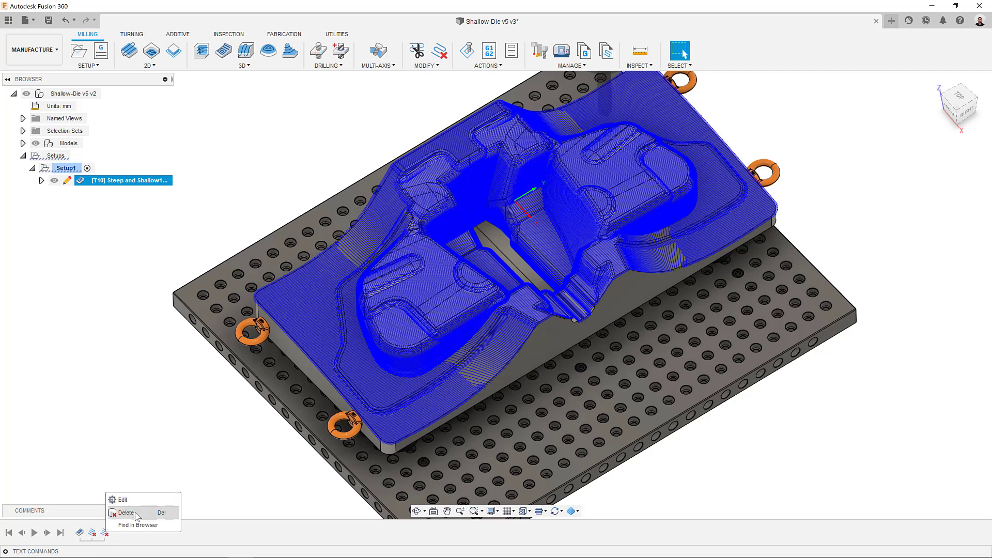
- Change the Steep and Shallow Shallow Passes Stepover to 0.8 mm and regenerate the toolpath
left_click(122, 499)
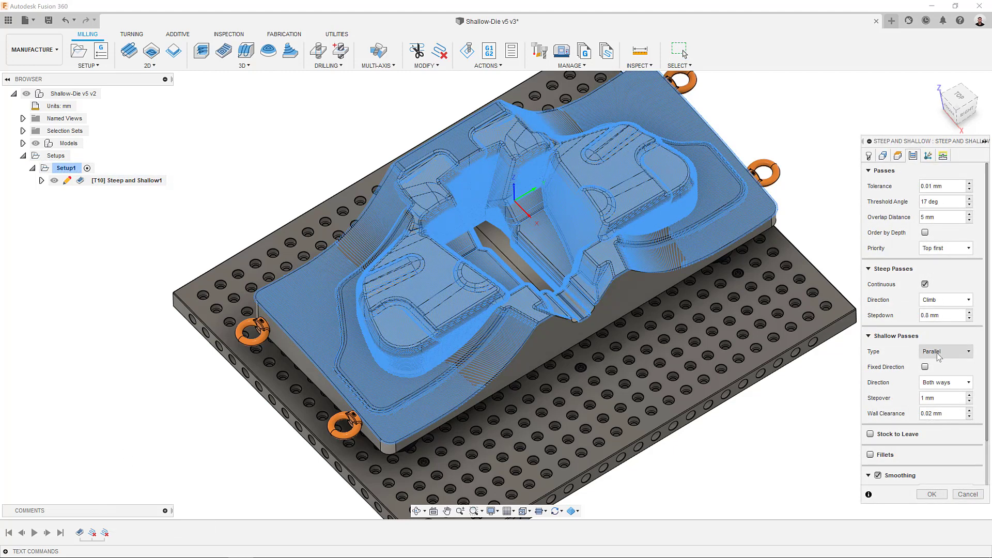
double_click(925, 398)
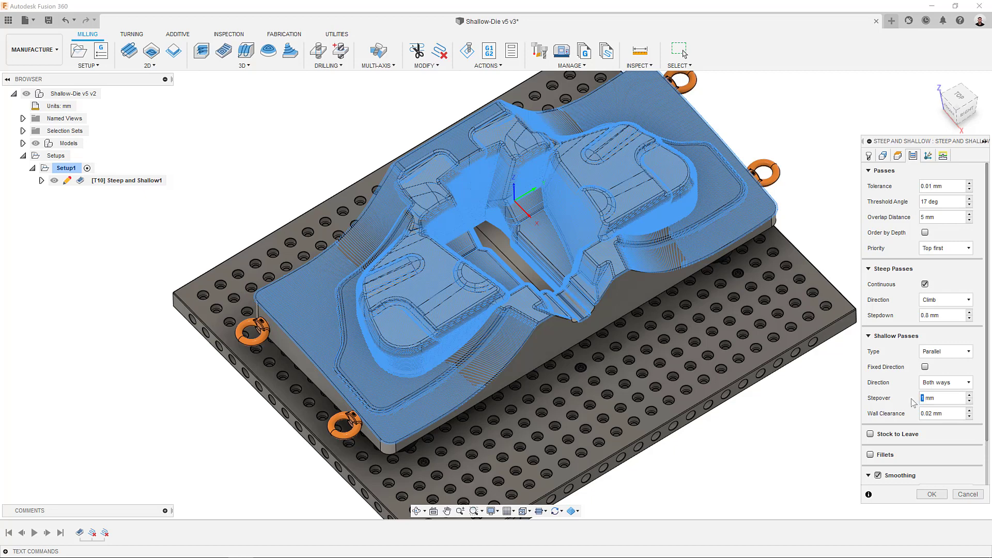
type("0.8")
left_click(931, 494)
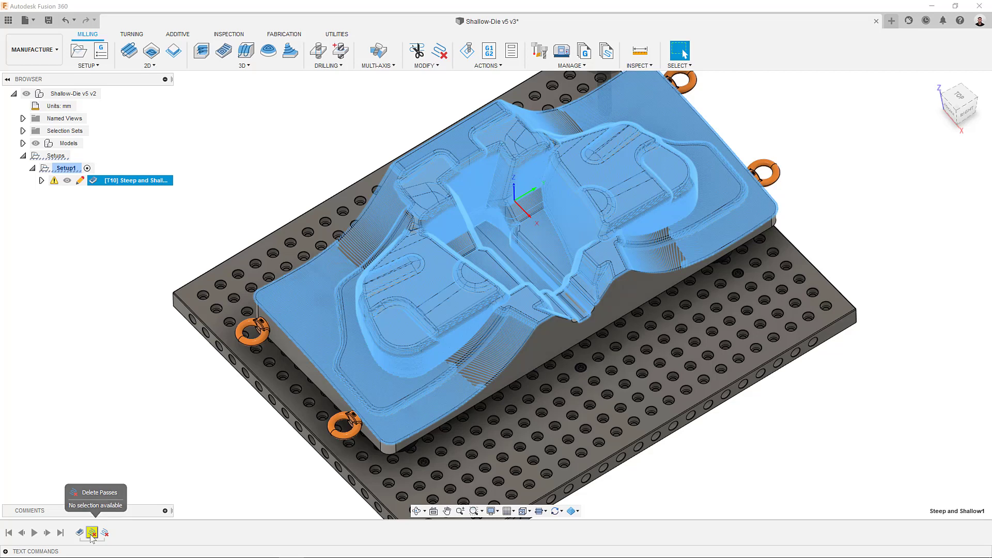
- Reopen the Delete Passes edit flagged with a warning
left_click(91, 534)
right_click(91, 535)
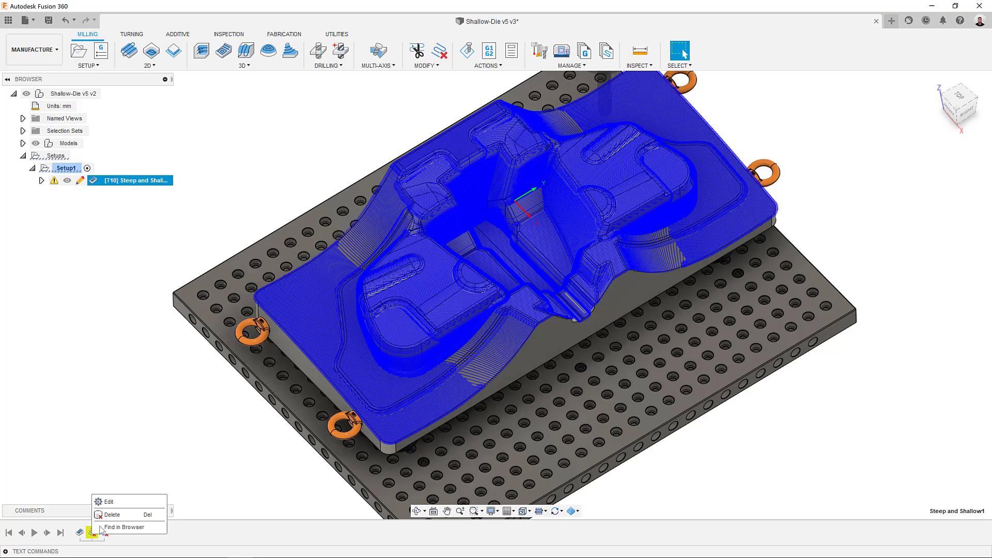
left_click(109, 502)
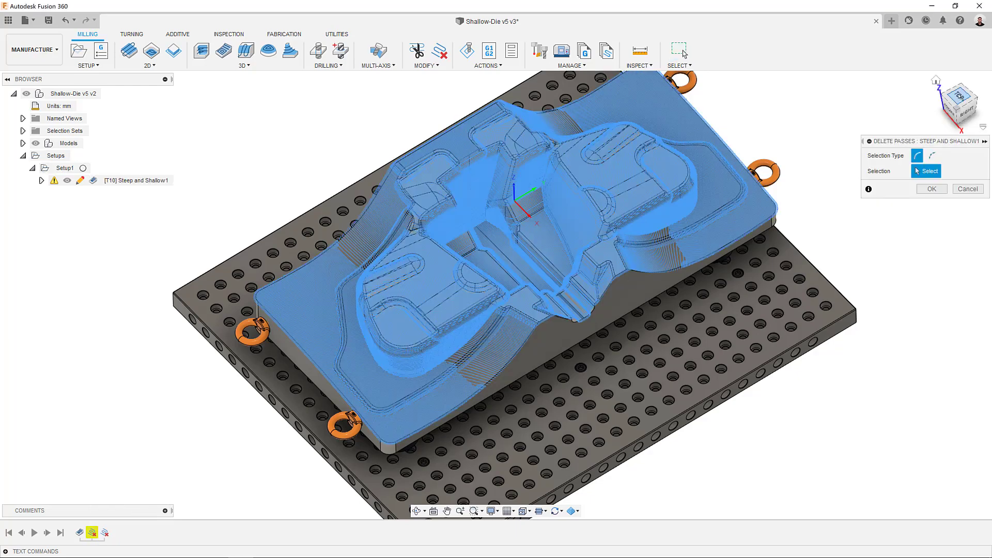
- From Top view, reselect the central channel passes, confirm the deletion, and show the die model again
left_click(964, 105)
left_click(36, 143)
scroll(497, 264, "up", 10)
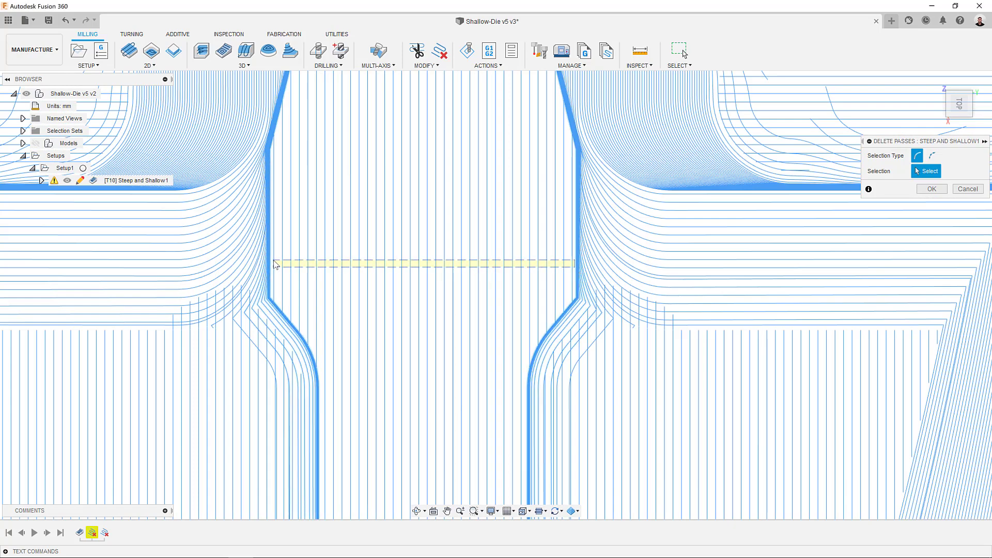
left_click(476, 294)
left_click(937, 81)
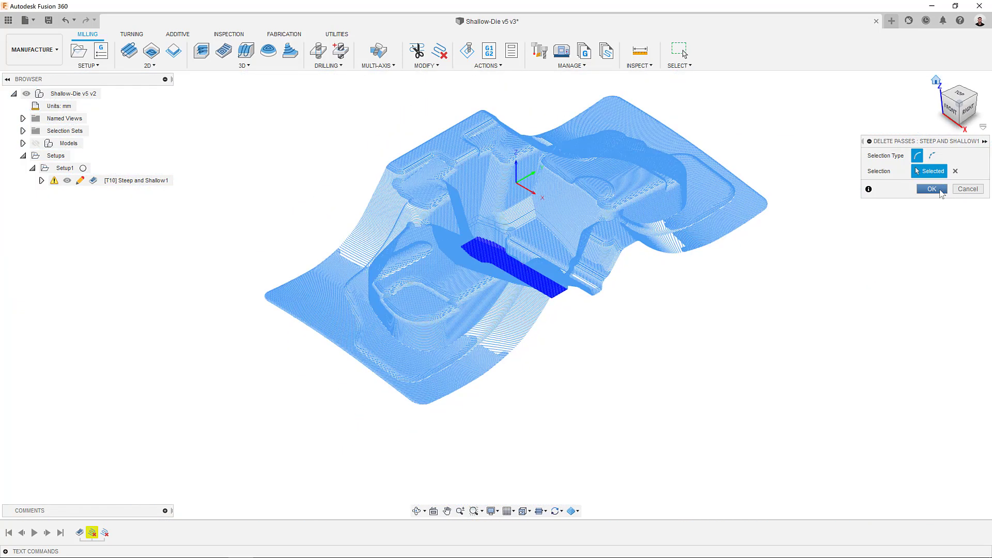
left_click(933, 189)
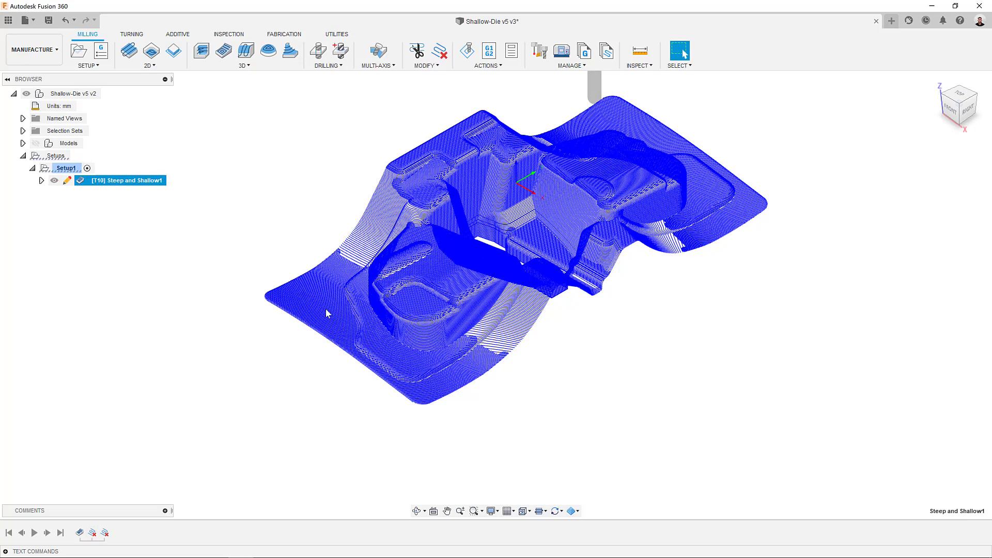
left_click(36, 144)
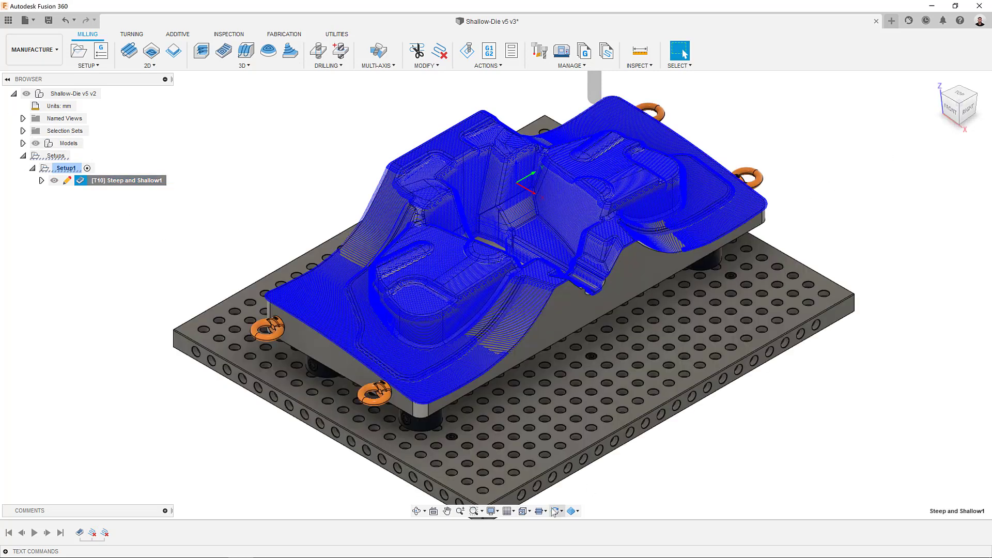
- Show the linking moves, then set the Steep and Shallow Retraction Policy to Minimum retraction
left_click(540, 512)
left_click(539, 523)
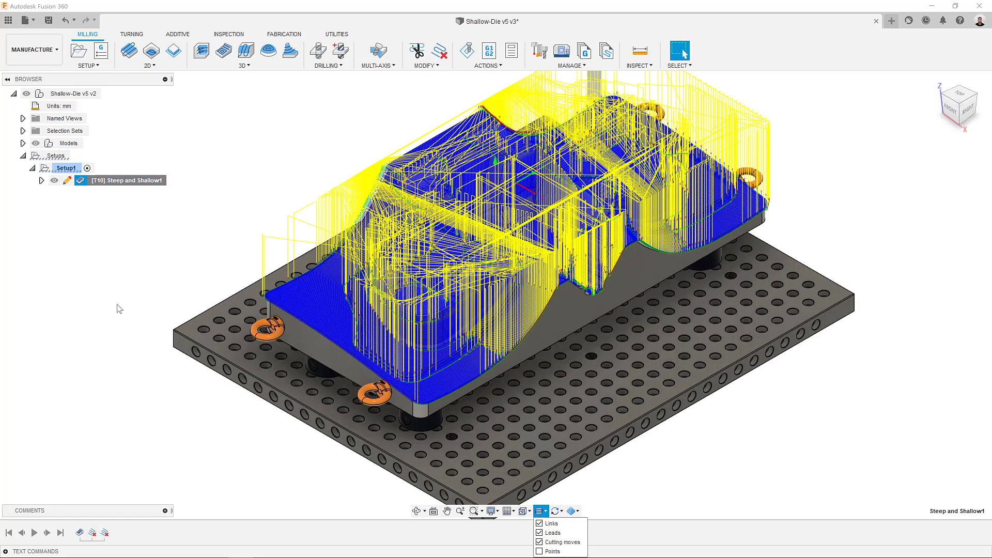
right_click(127, 181)
left_click(151, 189)
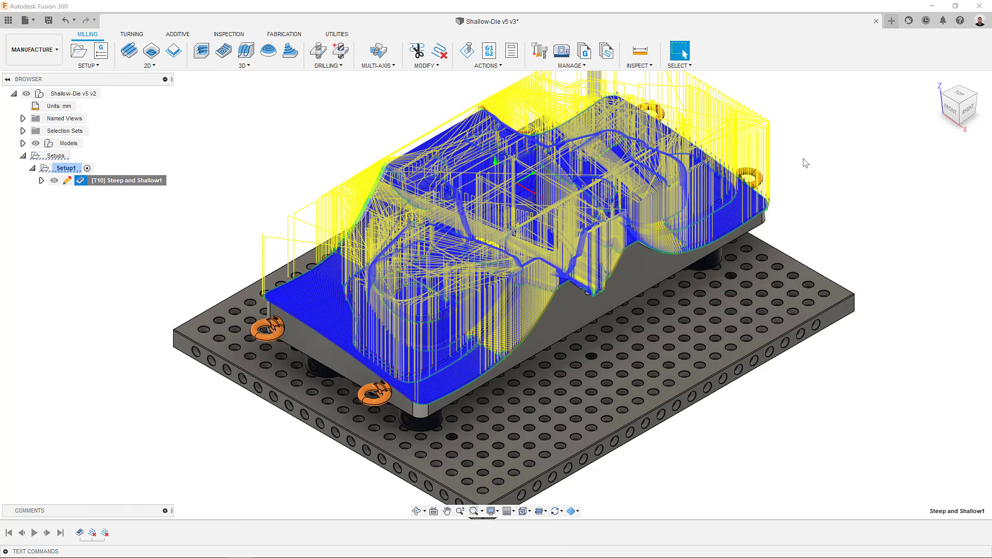
left_click(943, 155)
left_click(949, 186)
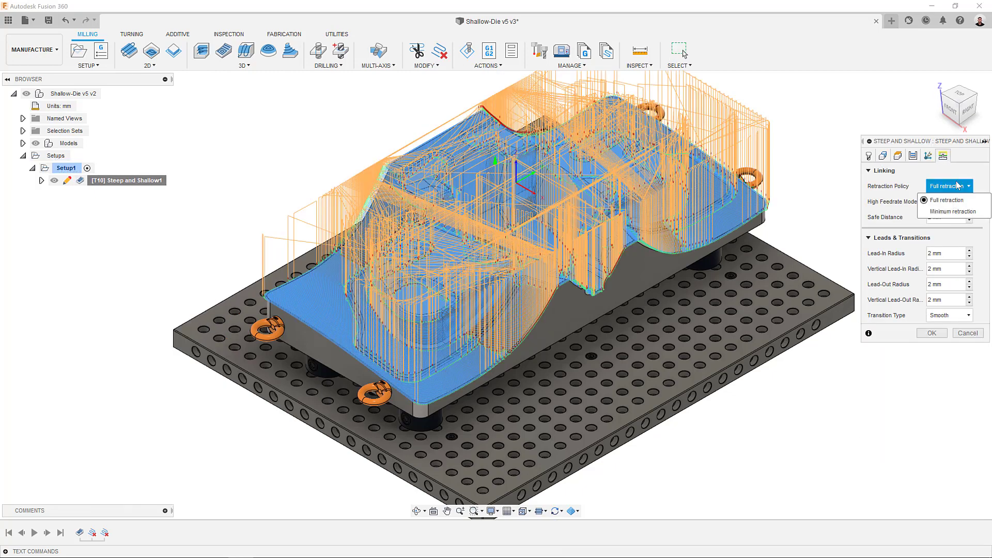
left_click(957, 206)
left_click(932, 334)
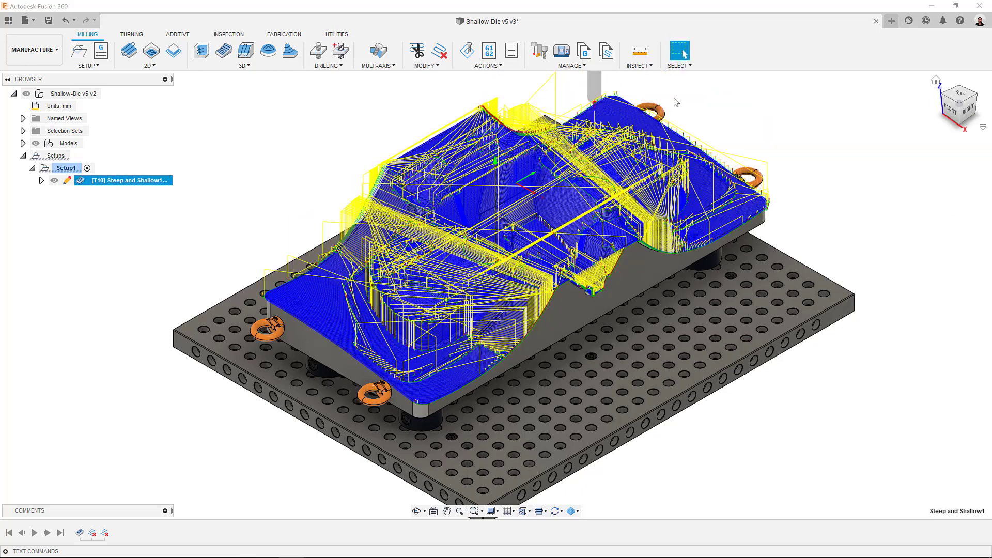
left_click(885, 215)
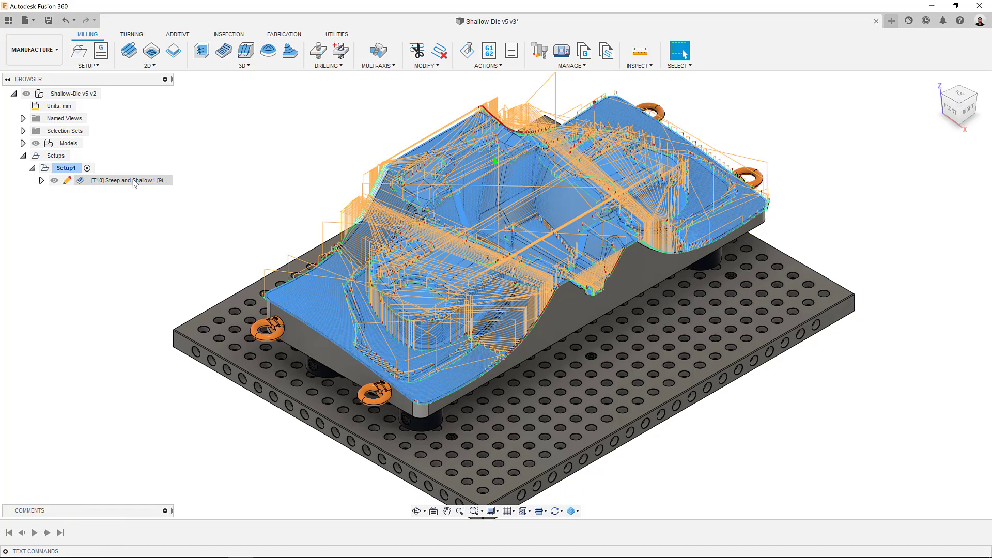